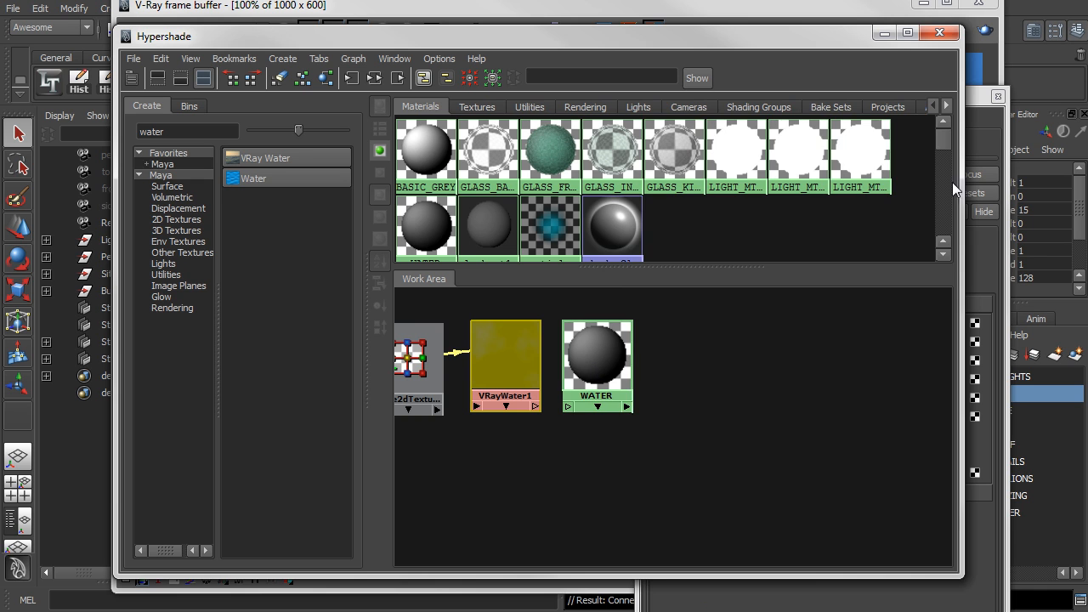
Connect the VRayWater1 texture to the Map input under Bump and Normal mapping of the WATER material
left_click(998, 125)
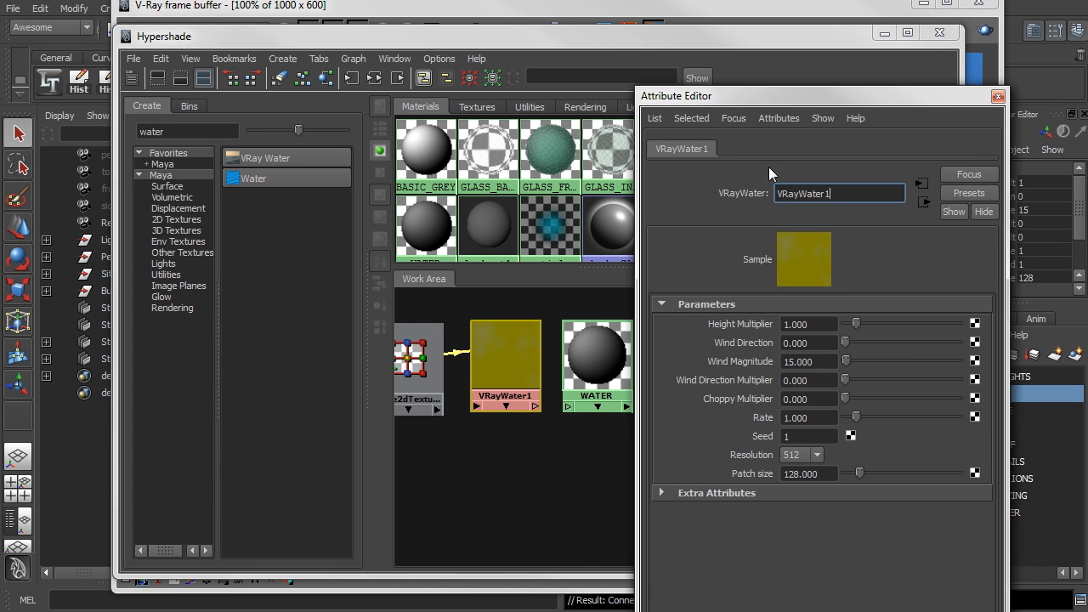
left_click(593, 346)
left_click(993, 119)
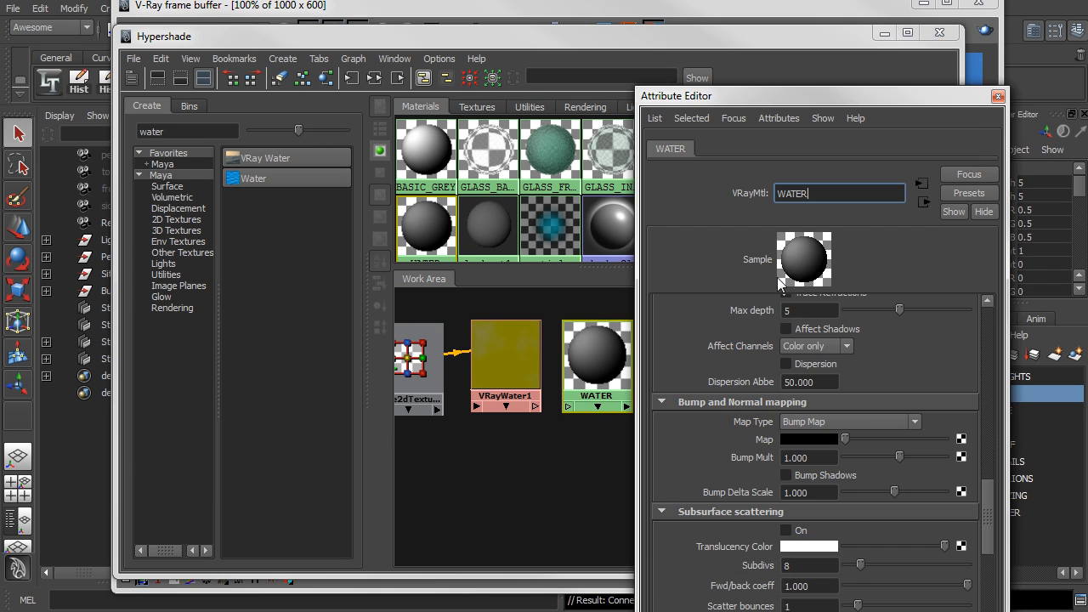
scroll(745, 360, "down", 5)
scroll(746, 360, "up", 4)
scroll(745, 361, "up", 1)
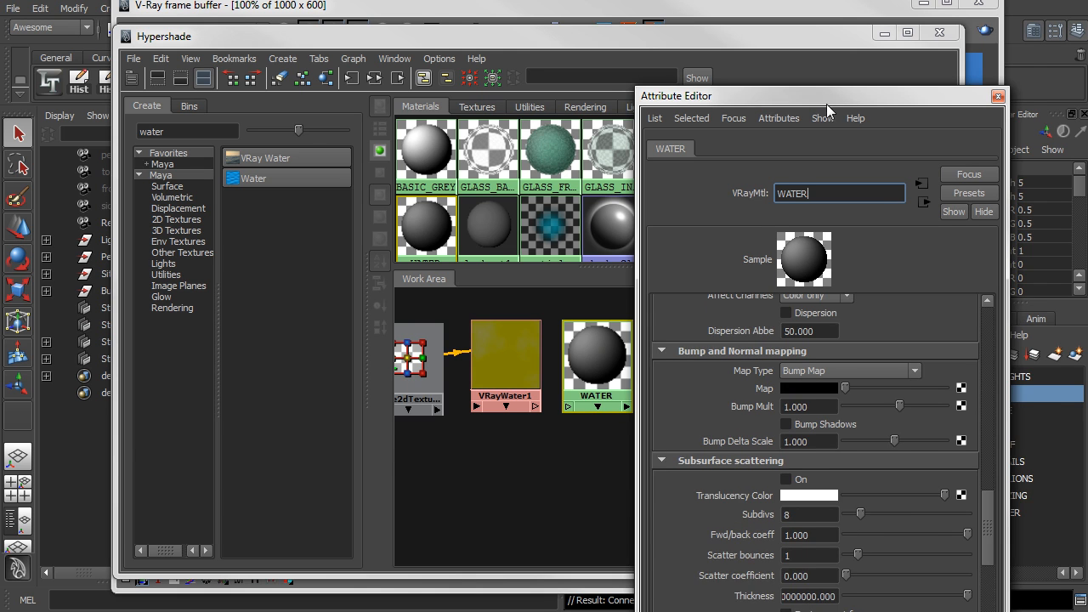
left_click_drag(828, 104, 841, 51)
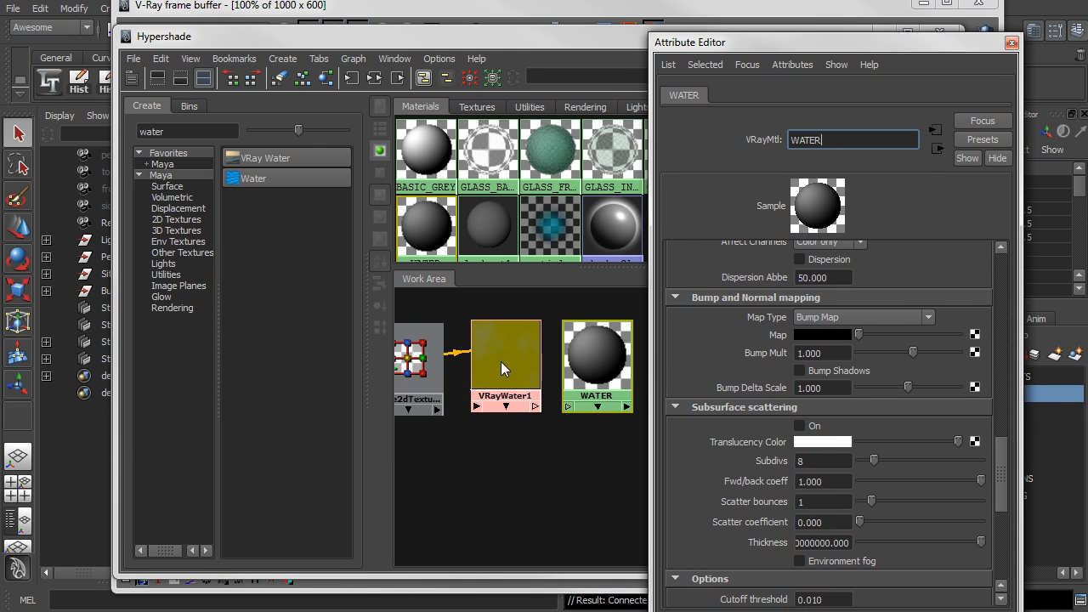
left_click(504, 370)
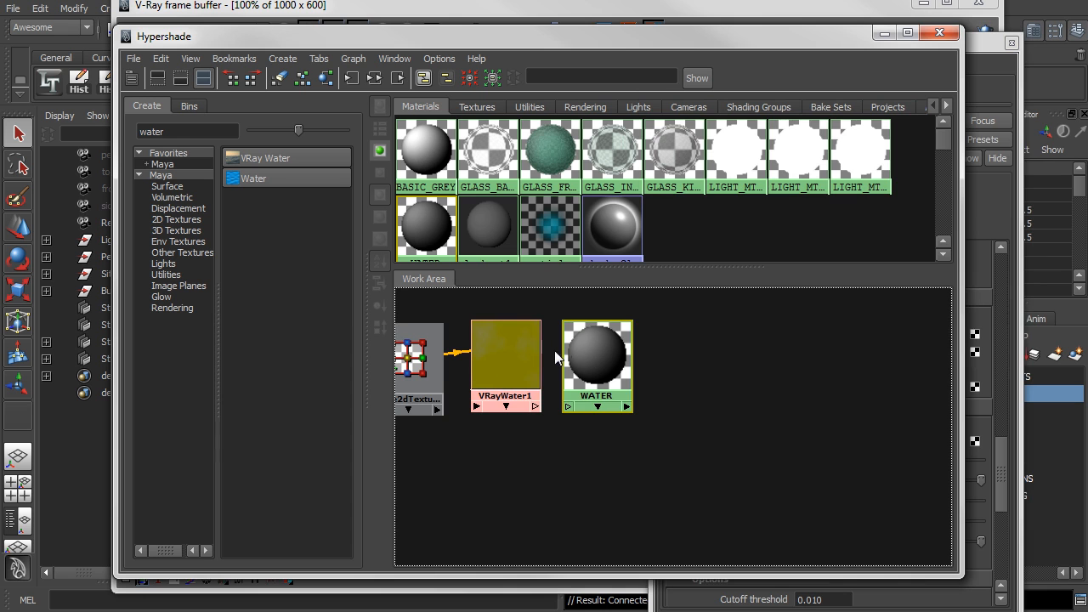
left_click_drag(965, 130, 720, 129)
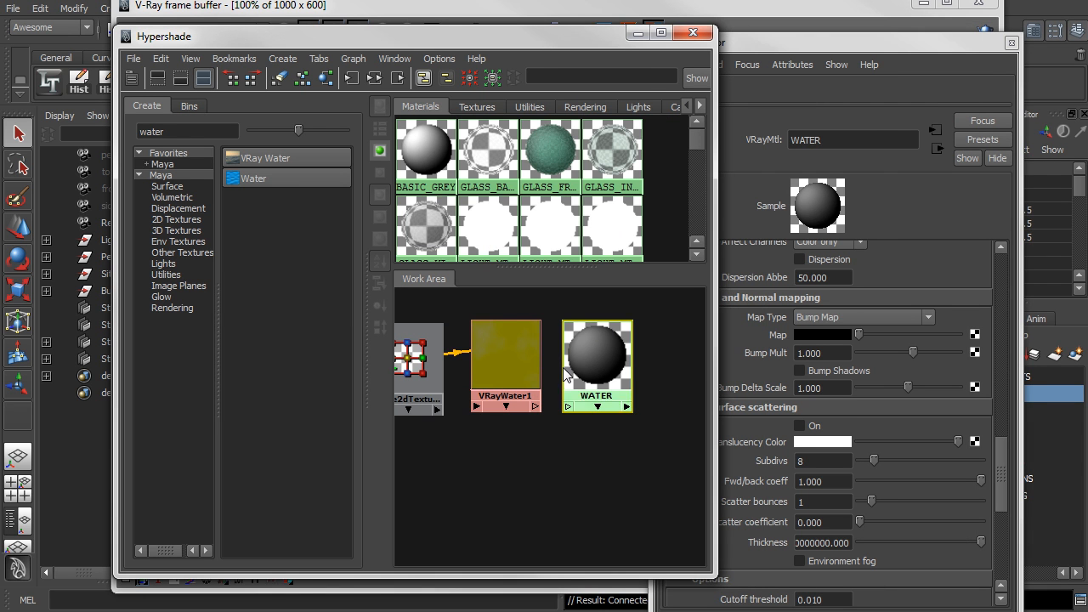
middle_click_drag(510, 366, 774, 338)
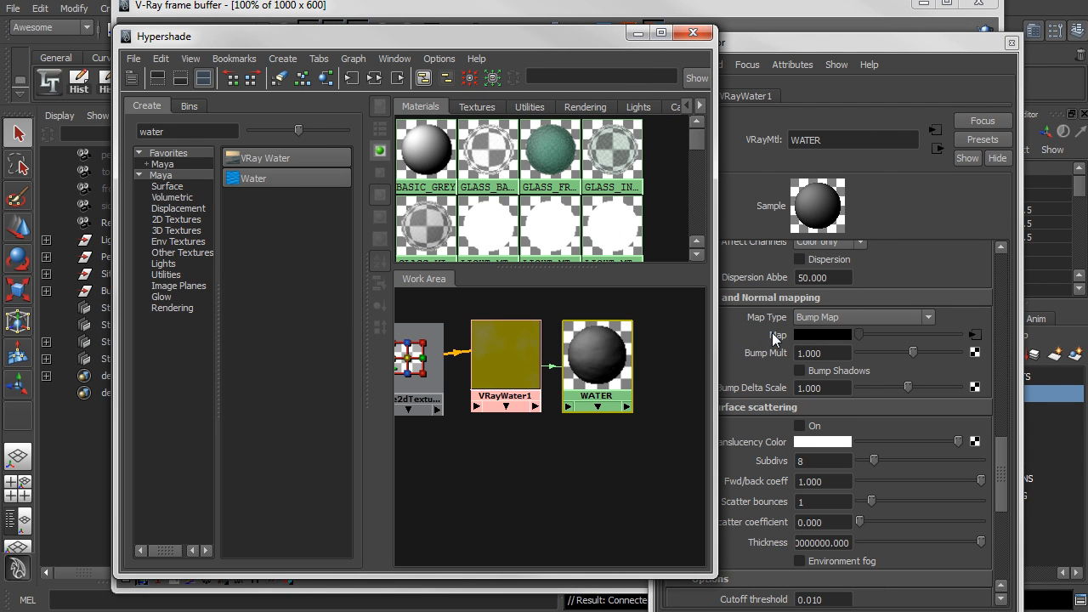
left_click(1012, 42)
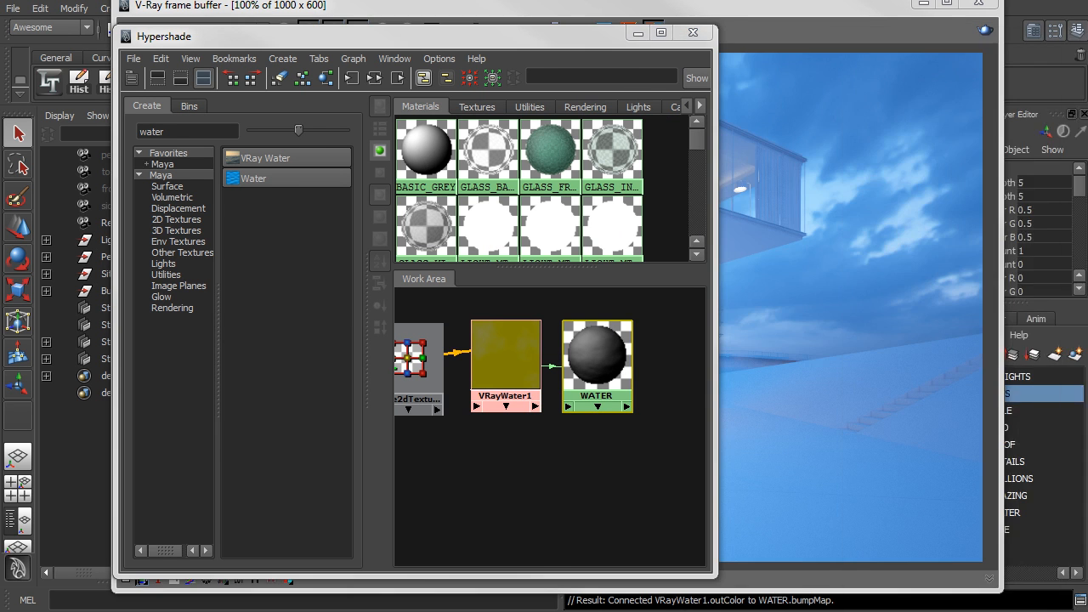
Minimize the V-Ray frame buffer and assign the WATER material to Ground_Plane
left_click_drag(574, 39, 913, 286)
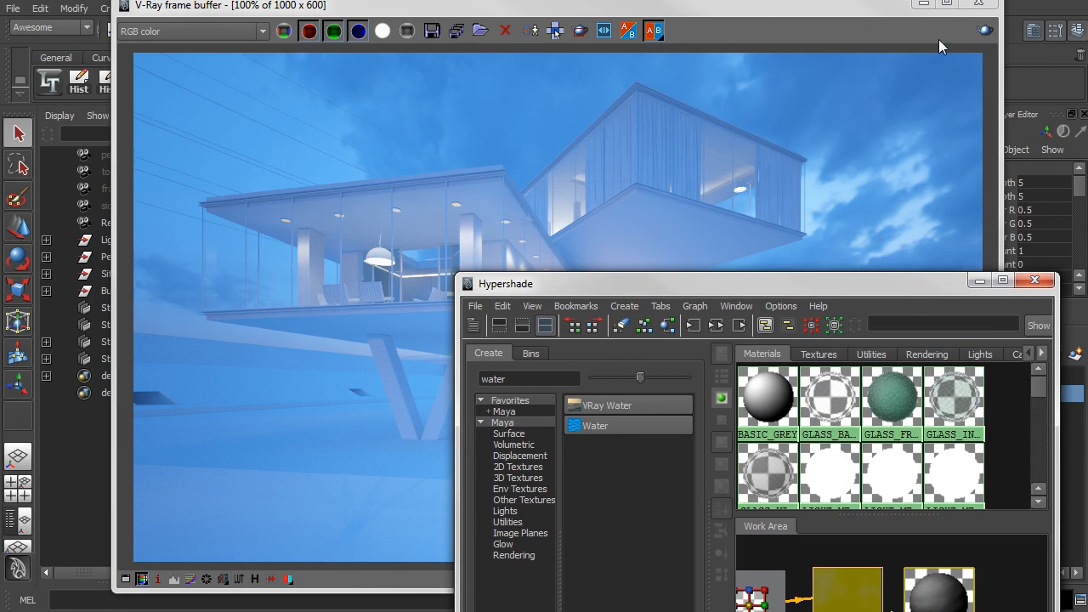
left_click(923, 4)
left_click_drag(647, 284, 787, 214)
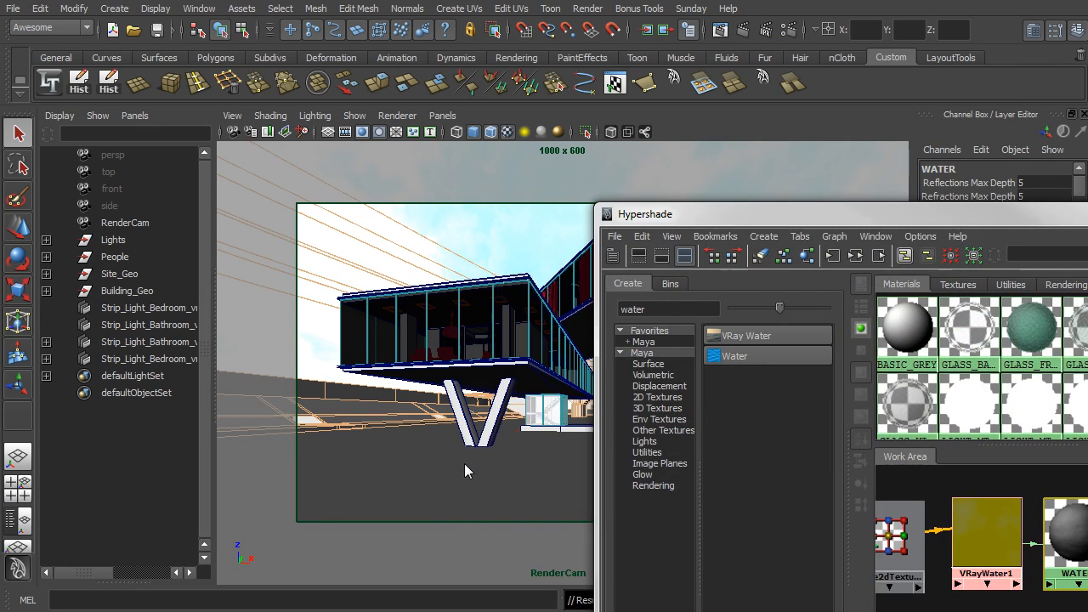
left_click(395, 458)
left_click_drag(889, 223, 661, 112)
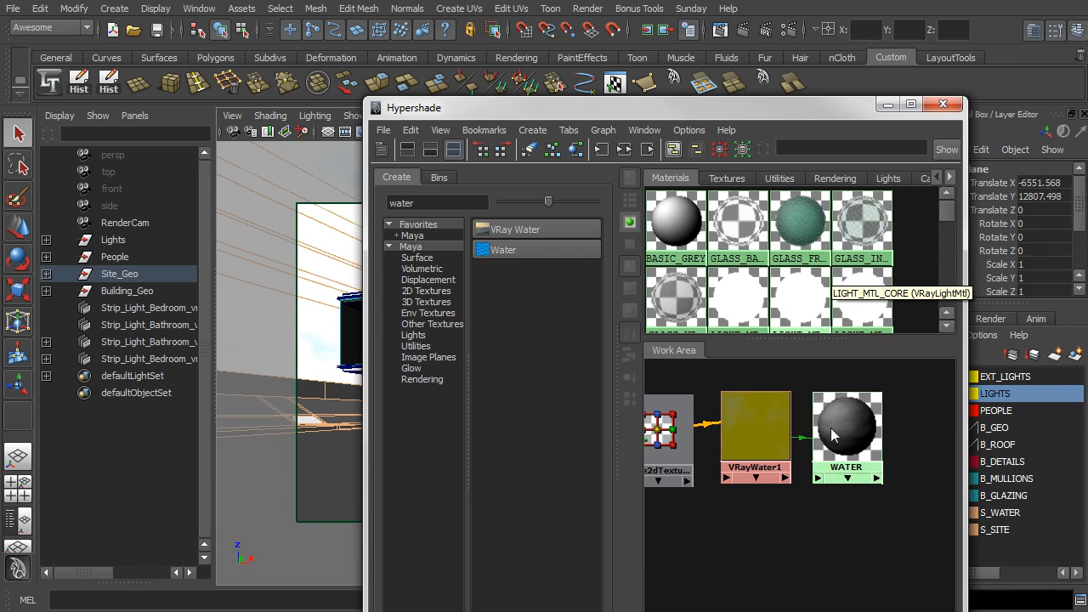
right_click(833, 430)
right_click_drag(825, 397, 825, 394)
left_click_drag(707, 110, 1087, 330)
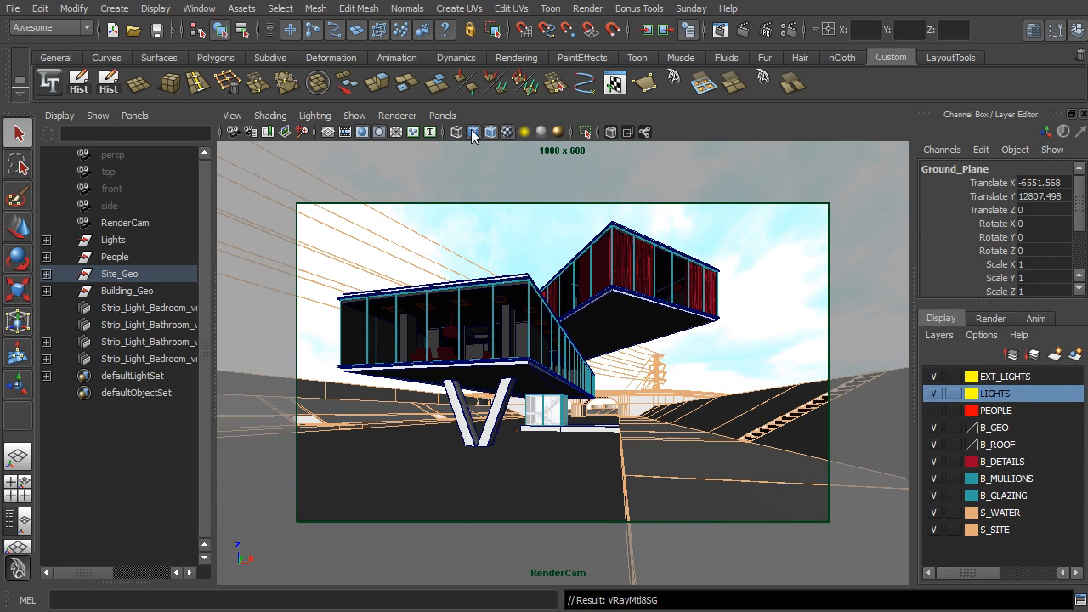
In the persp view, planar-map Ground_Plane from the Z axis, fitted to its bounding box with the image width/height ratio kept
left_click(442, 116)
mouse_move(490, 132)
left_click(591, 149)
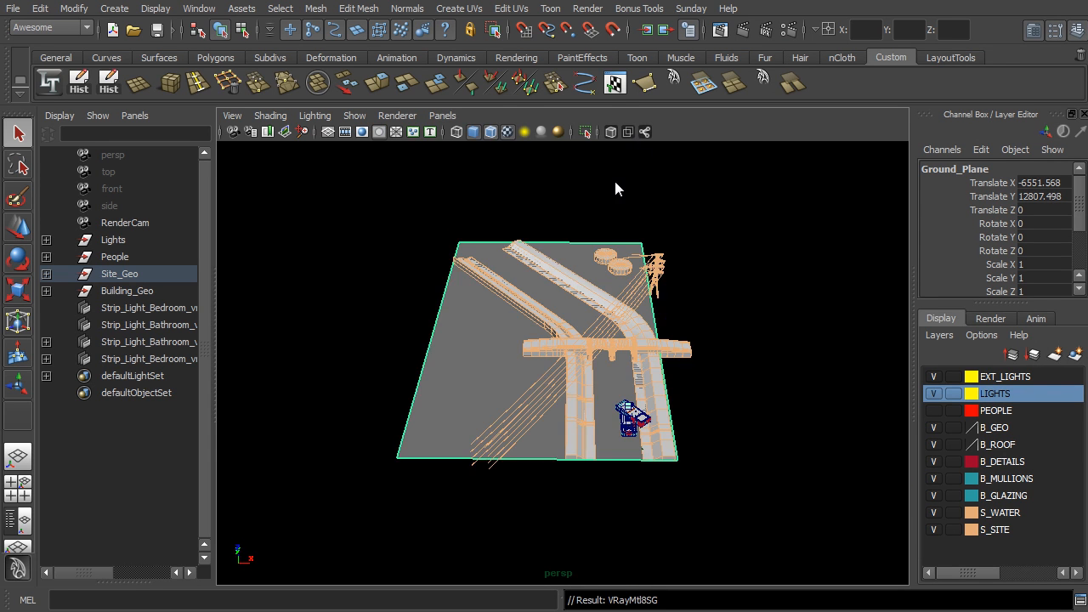
left_click_drag(614, 178, 558, 293, "alt")
scroll(544, 289, "up", 5)
scroll(535, 292, "down", 3)
left_click_drag(515, 349, 442, 319, "alt")
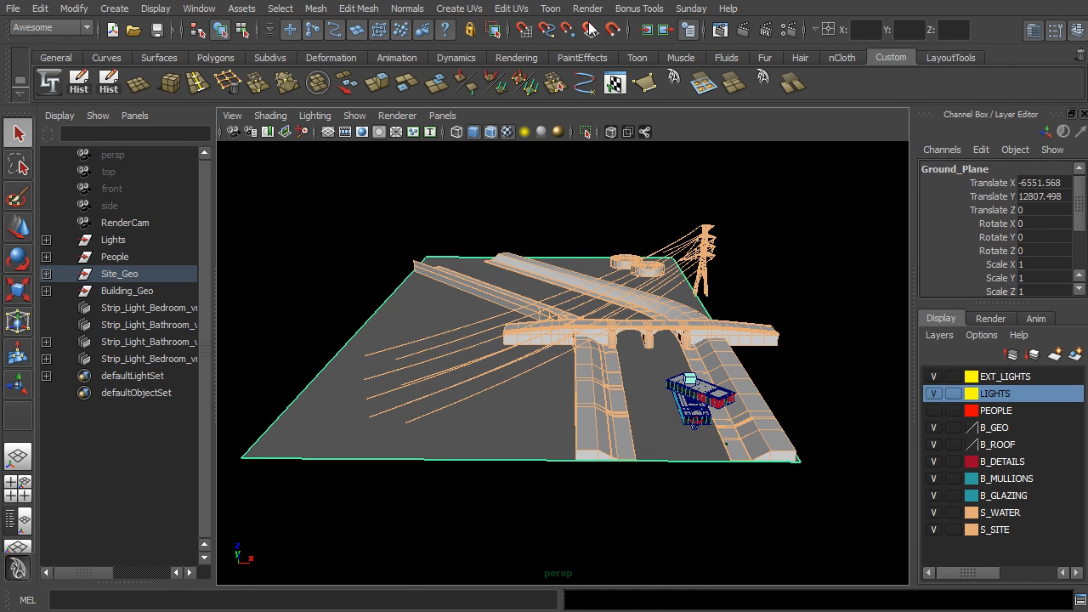
left_click(464, 10)
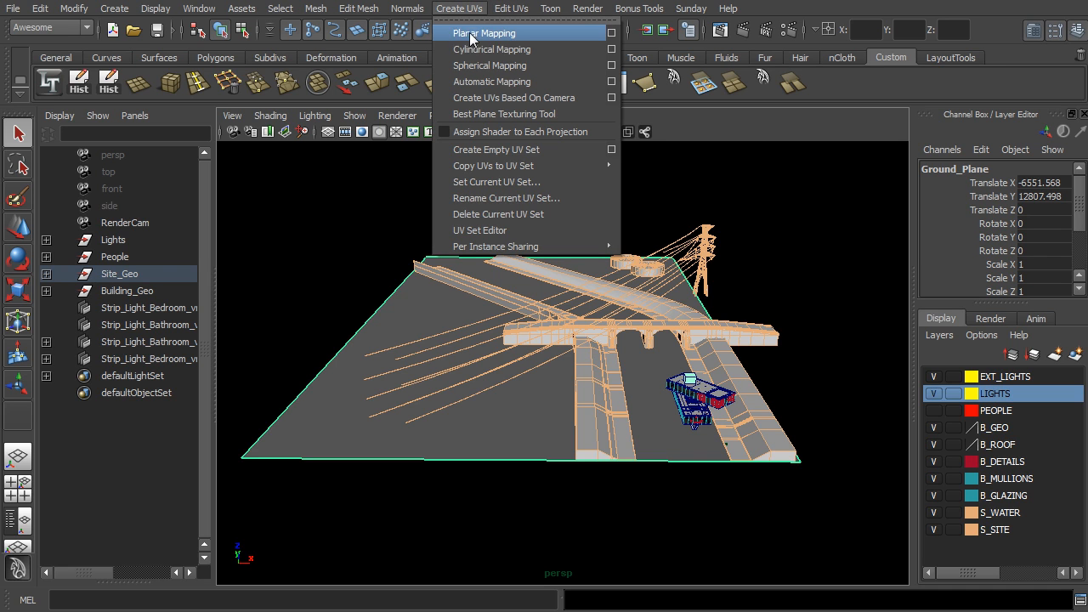
left_click(612, 33)
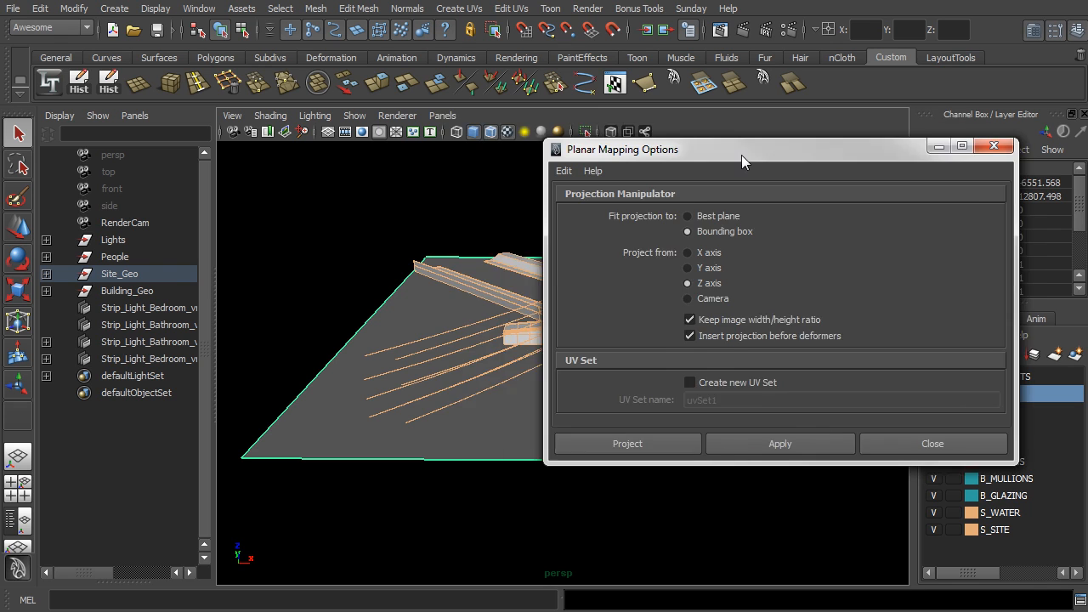
left_click_drag(741, 154, 640, 115)
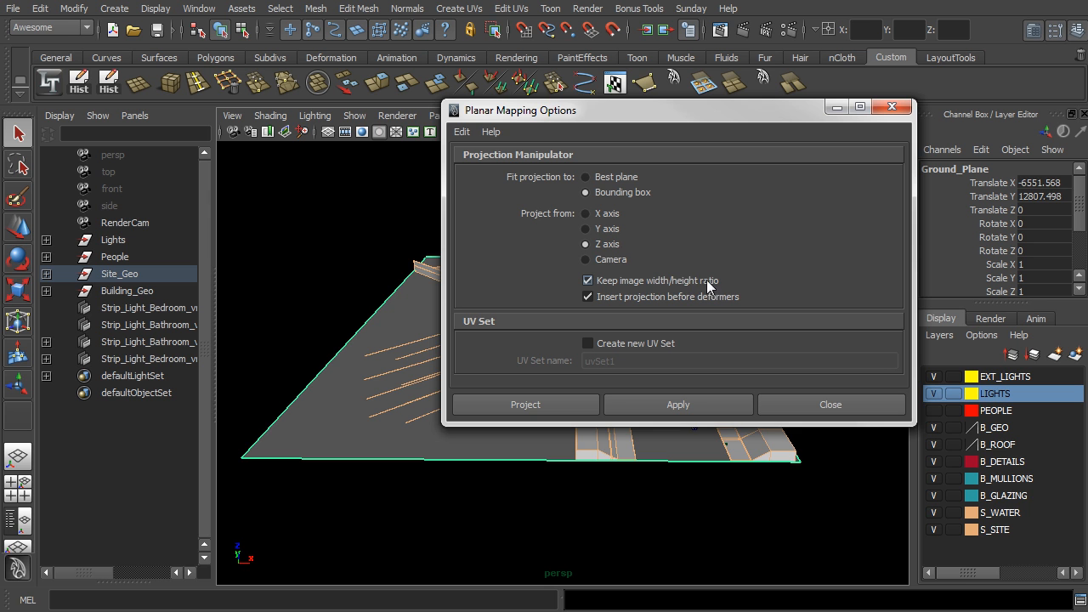
left_click(551, 411)
Deselect the ground plane and return the viewport to the RenderCam view
left_click_drag(558, 305, 561, 326, "alt")
right_click_drag(413, 267, 486, 238)
left_click(267, 267)
middle_click_drag(635, 355, 501, 332, "alt")
scroll(501, 331, "up", 5)
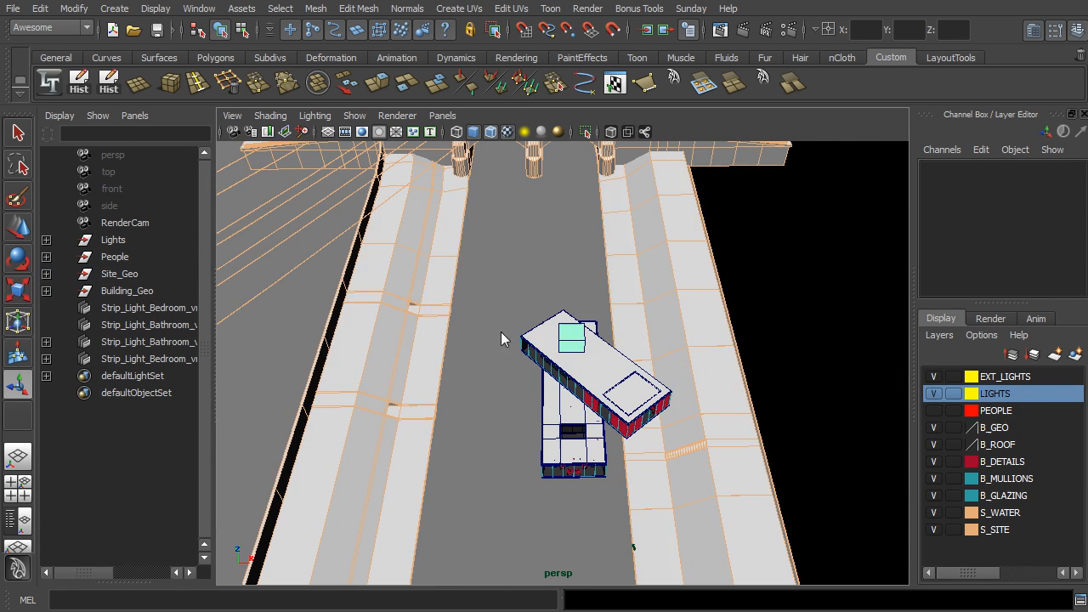
left_click(432, 120)
mouse_move(510, 133)
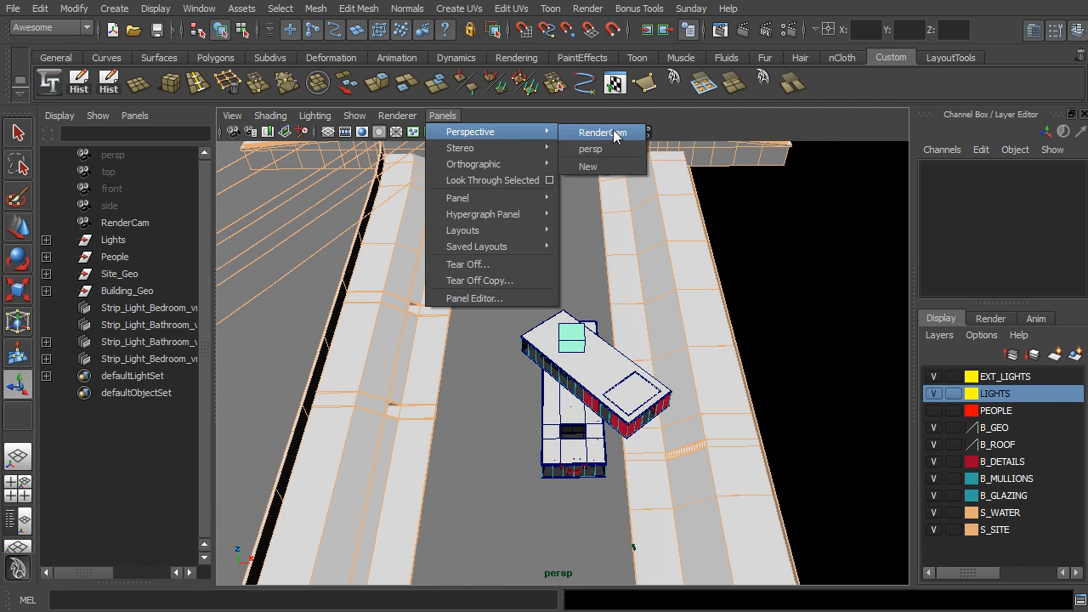
left_click(609, 133)
left_click(18, 132)
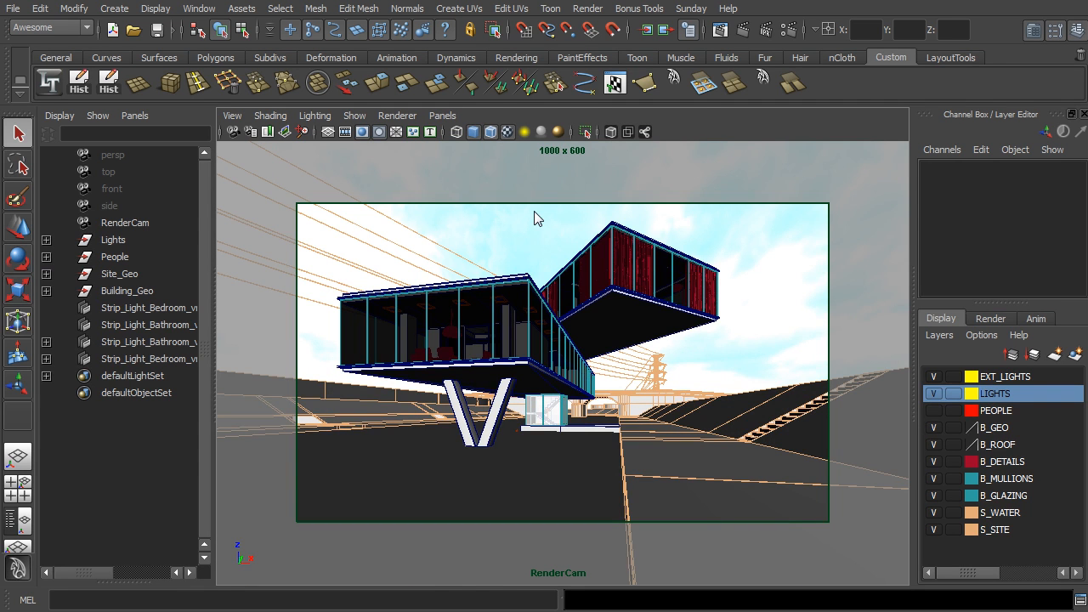
Set the WATER material's diffuse color to a dark teal with RGB about 0.052, 0.208, 0.219
left_click_drag(863, 246, 229, 32)
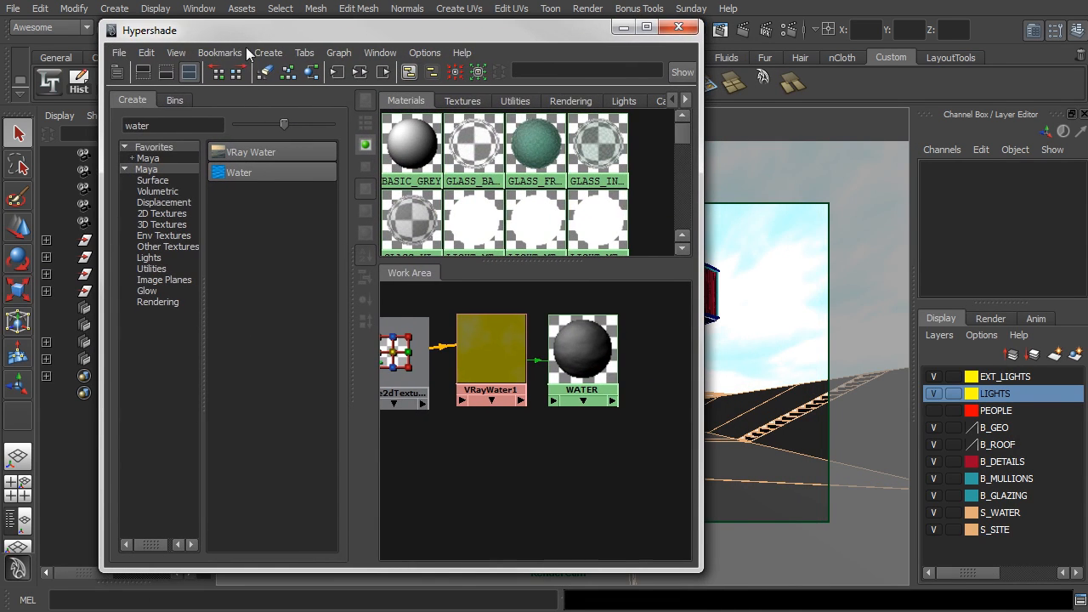
left_click(590, 356)
double_click(590, 355)
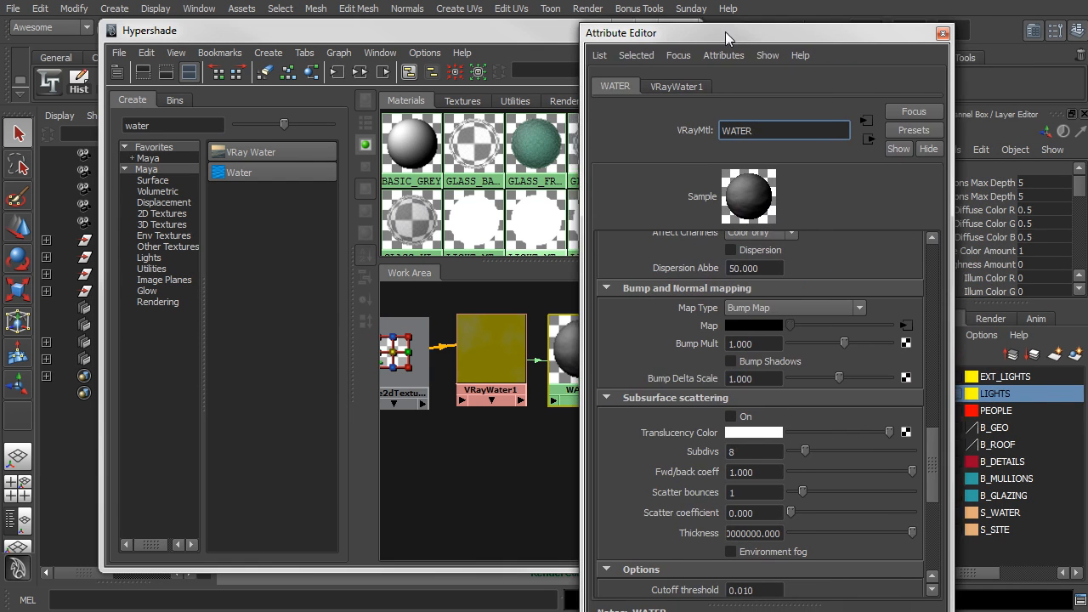
scroll(650, 334, "up", 5)
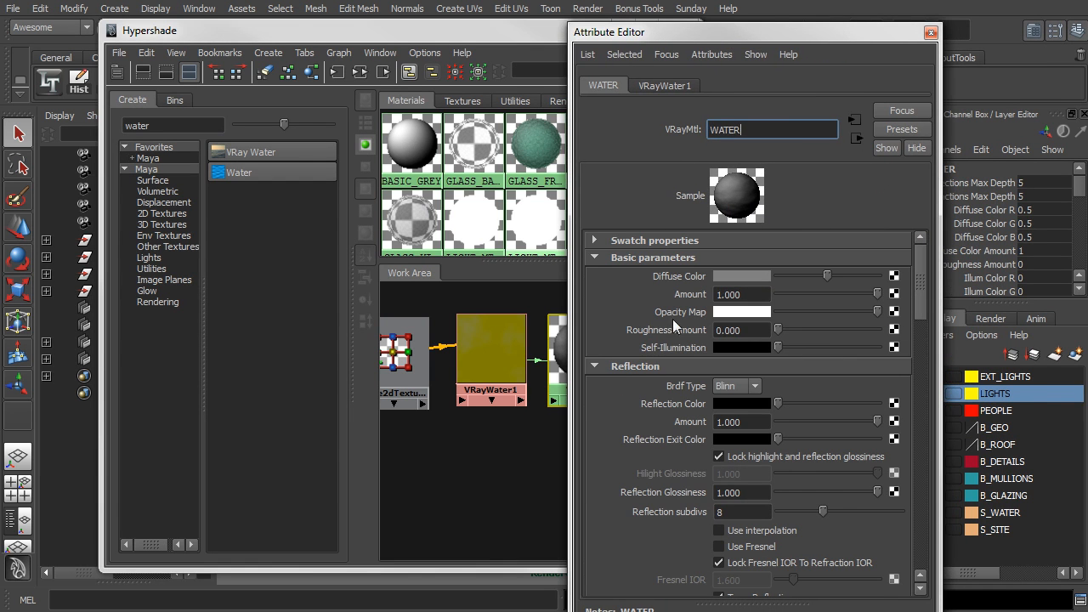
left_click(740, 277)
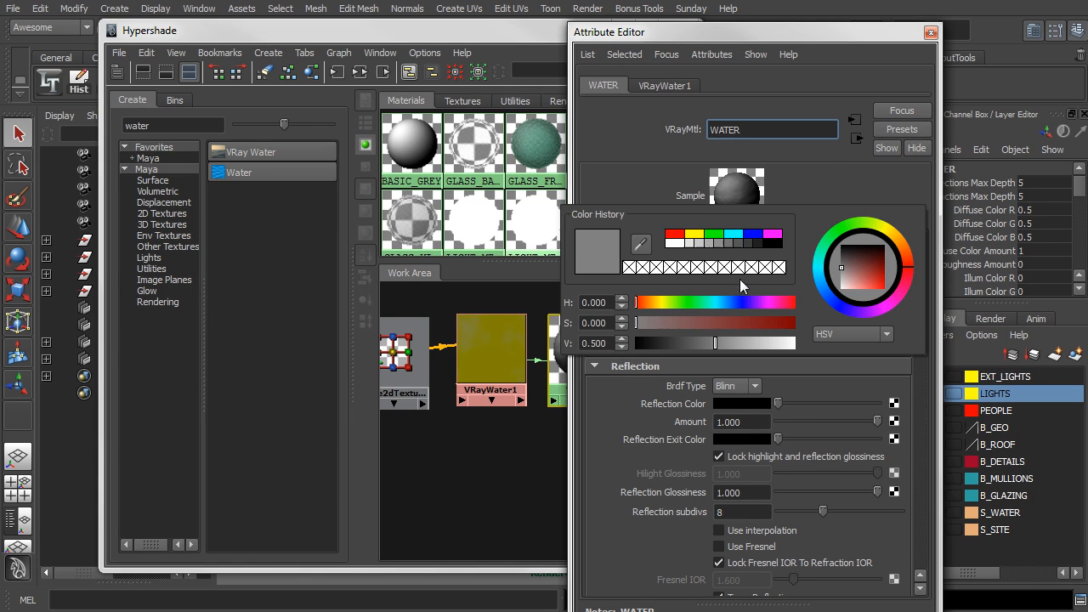
left_click(717, 304)
left_click_drag(743, 329, 774, 323)
left_click(665, 342)
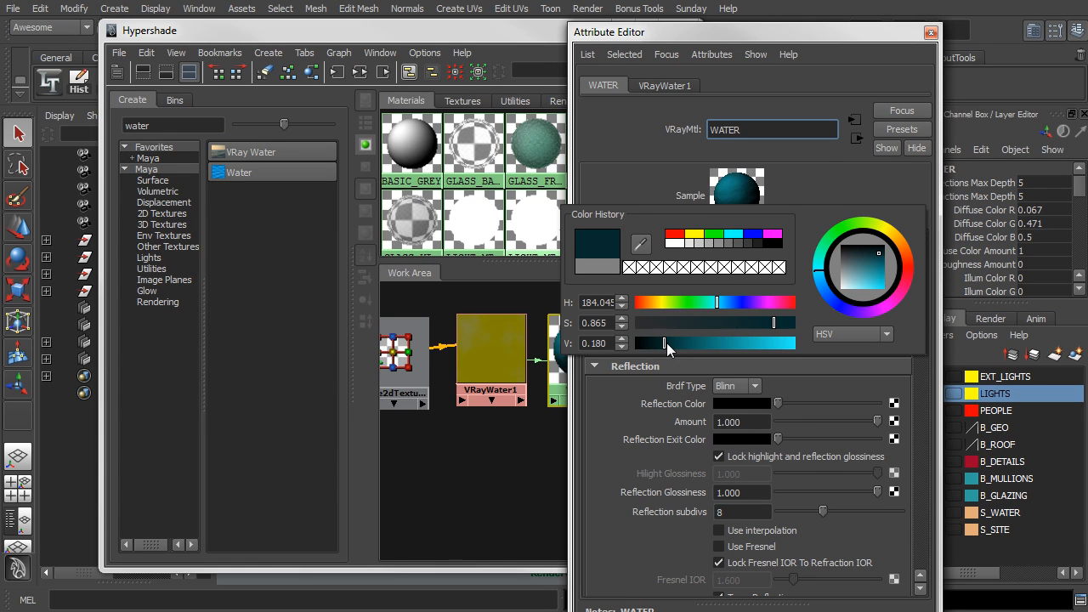
left_click_drag(671, 345, 674, 345)
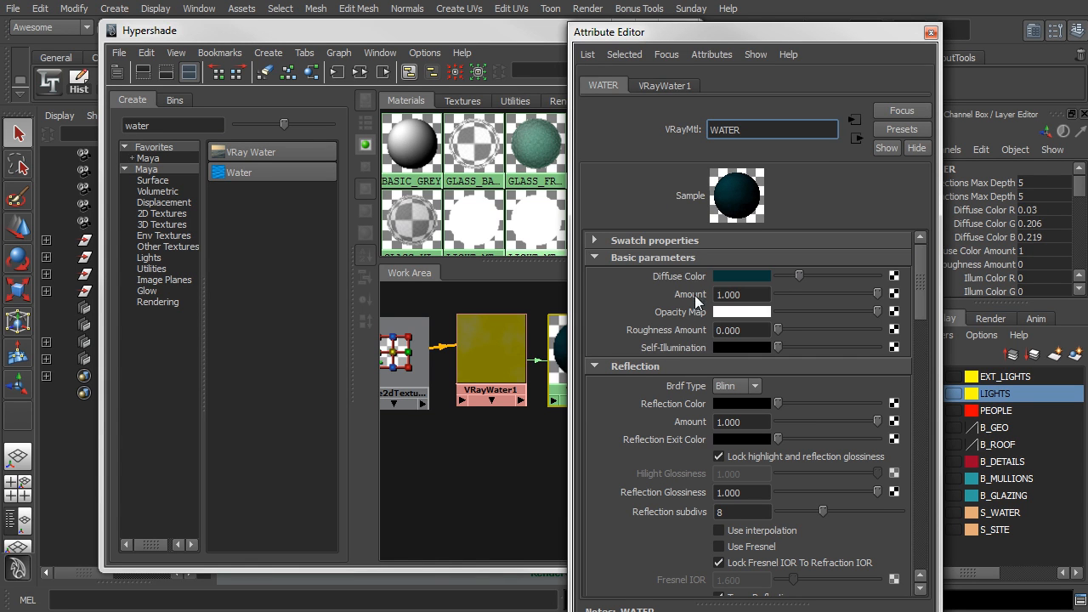
left_click(752, 278)
left_click(769, 335)
Set the WATER material's reflection color to white and enable Use Fresnel
scroll(691, 337, "down", 2)
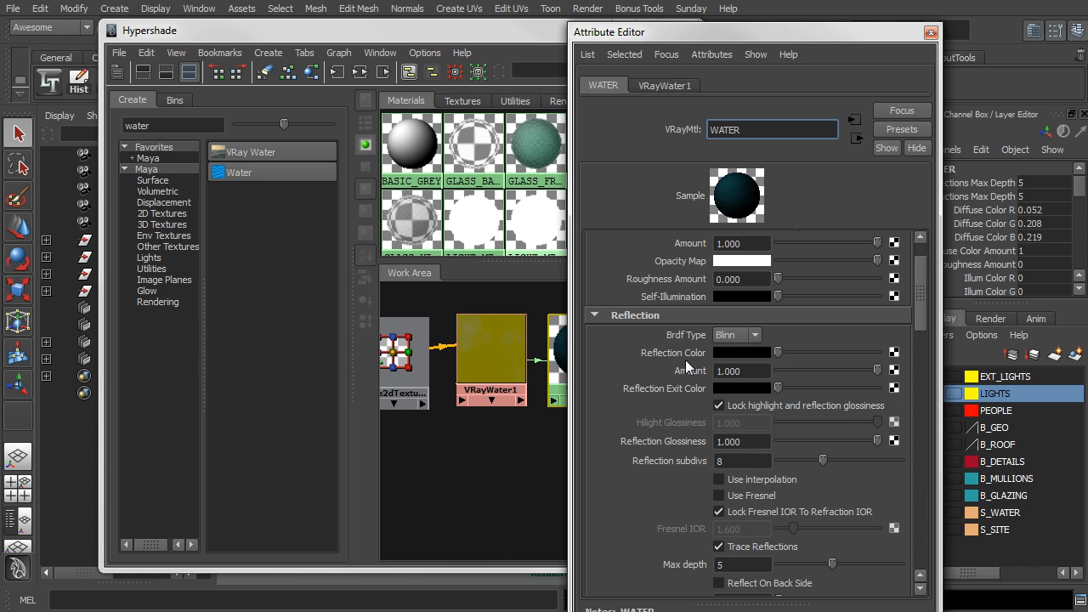
left_click_drag(780, 353, 925, 350)
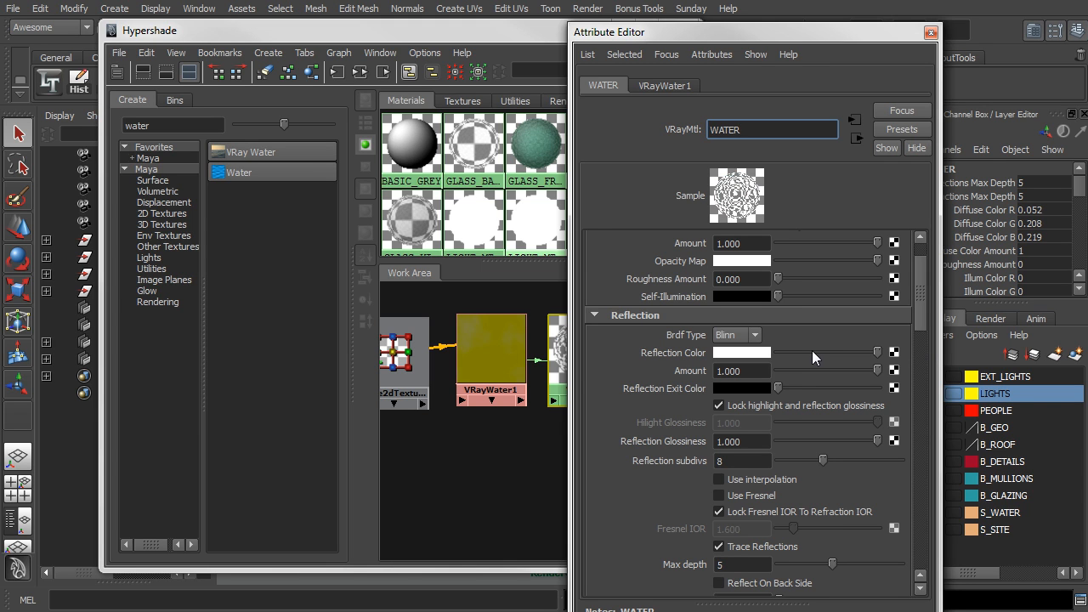
scroll(812, 350, "down", 4)
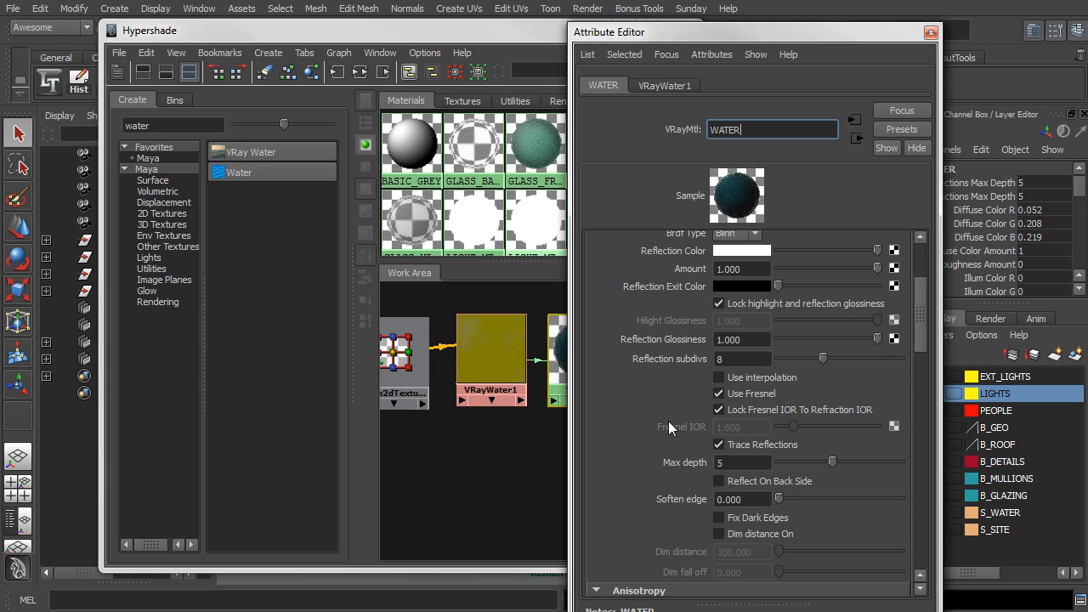
Set the WATER material's reflection glossiness to 0.9 and review its remaining parameters
left_click(755, 340)
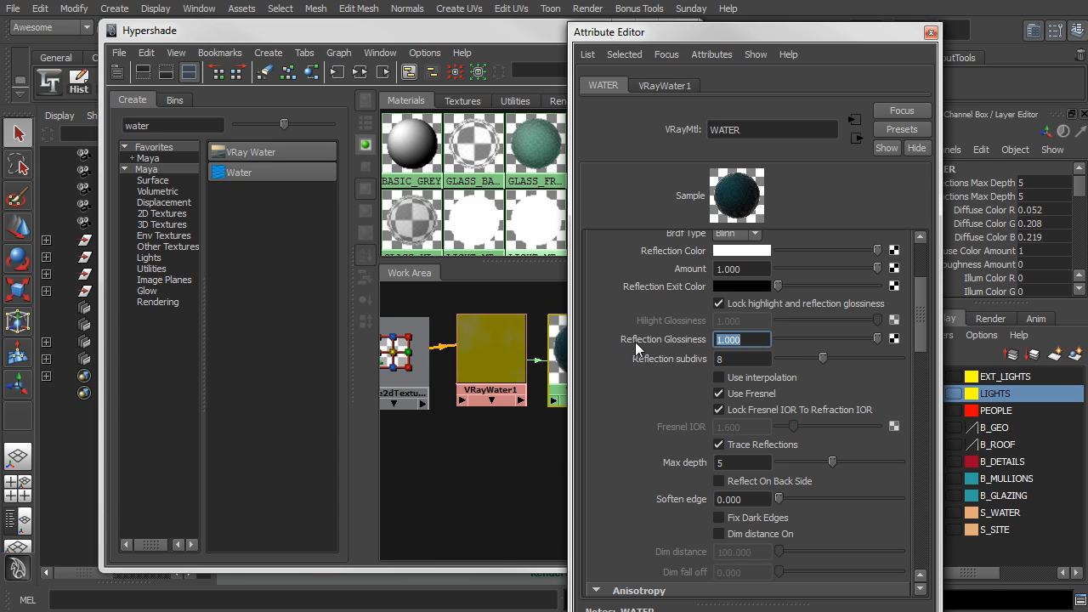
type("0.9")
key("Return")
scroll(646, 393, "down", 3)
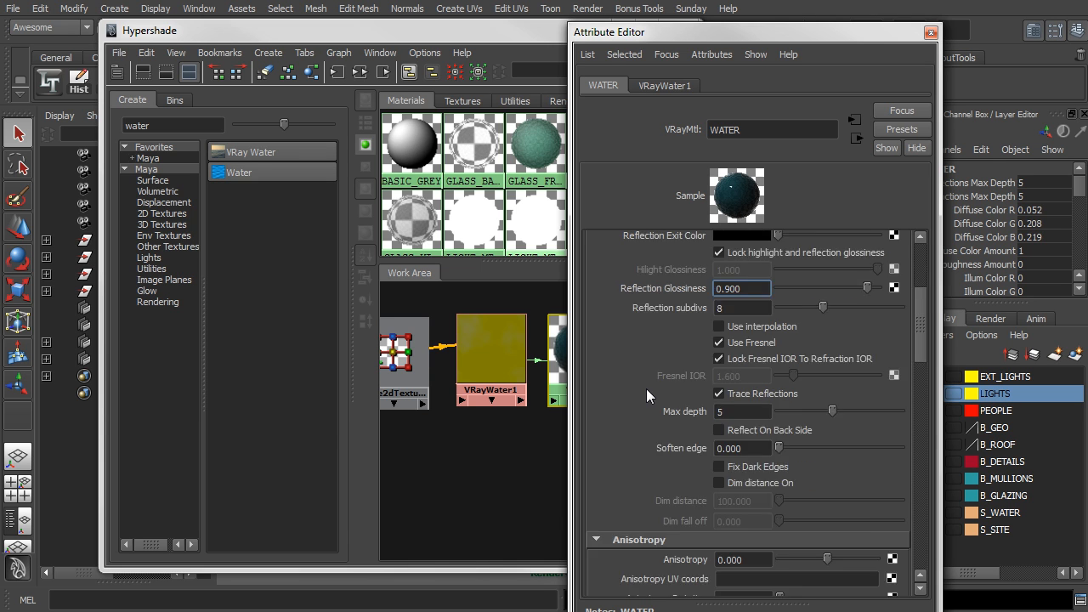
scroll(647, 397, "down", 4)
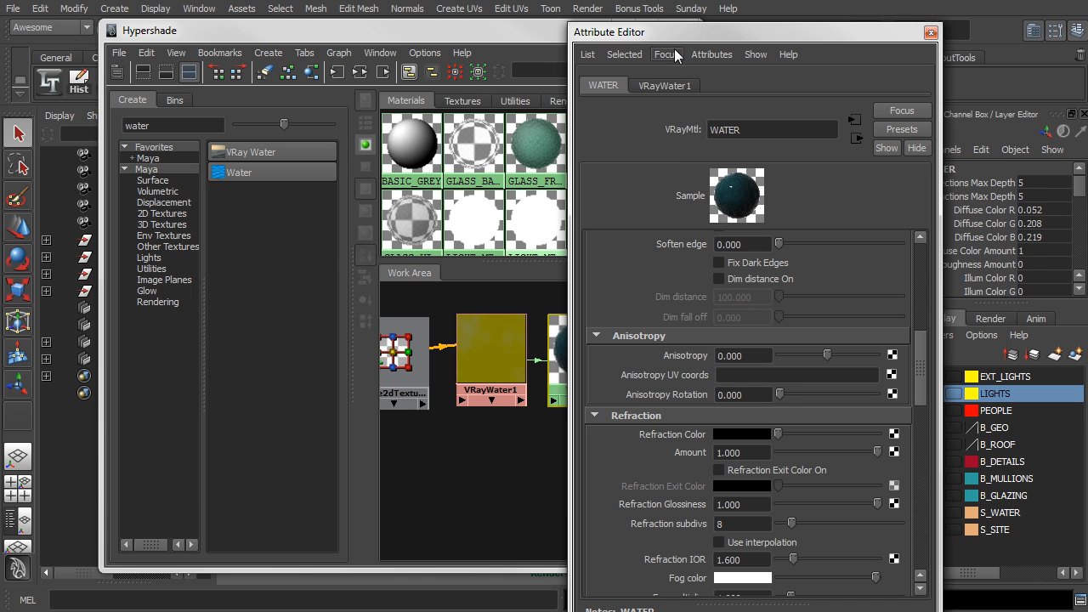
scroll(672, 316, "up", 5)
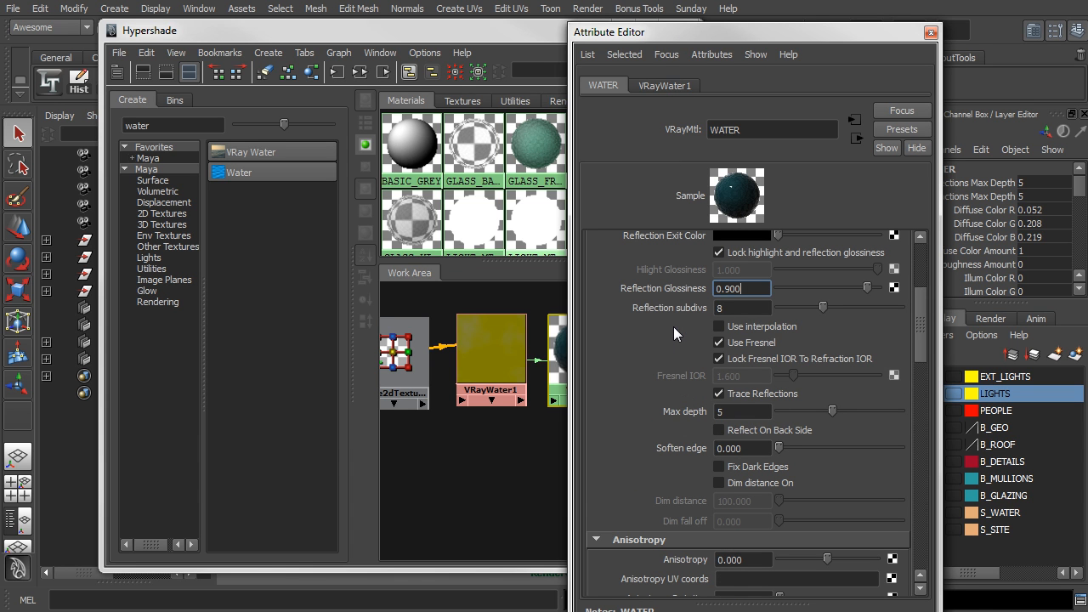
scroll(670, 328, "up", 5)
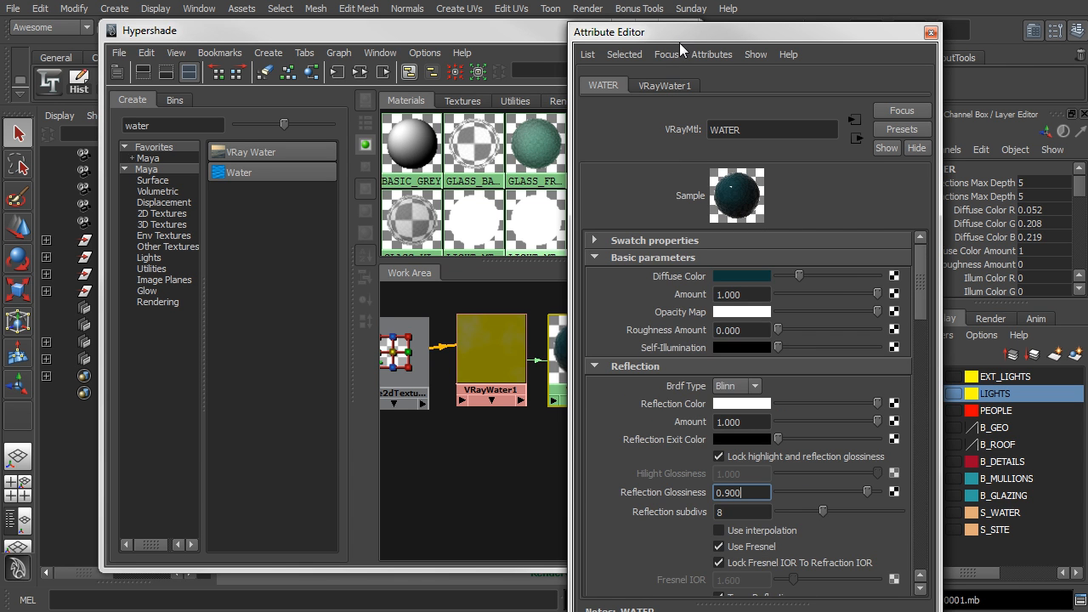
Clear the Attribute Editor and Hypershade out of the way and render the RenderCam view in the V-Ray frame buffer
left_click_drag(685, 35, 1087, 39)
left_click_drag(542, 46, 1087, 204)
left_click(557, 231)
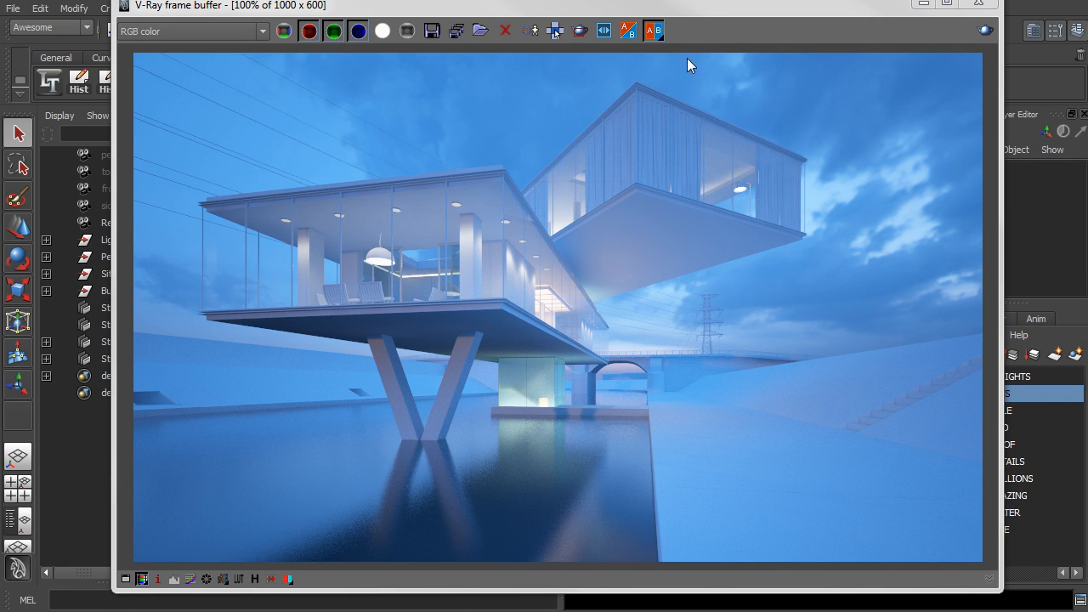
Minimize the render window, bring up the VRayWater1 texture's attributes and set its height multiplier to 0.5
left_click(925, 4)
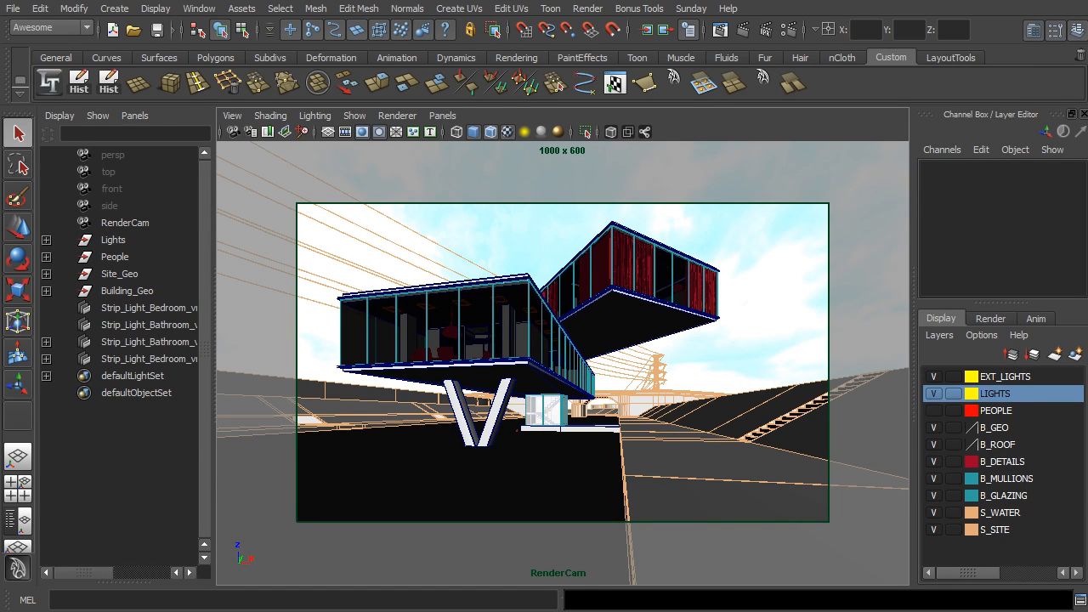
key("ctrl+a")
left_click_drag(673, 85, 677, 61)
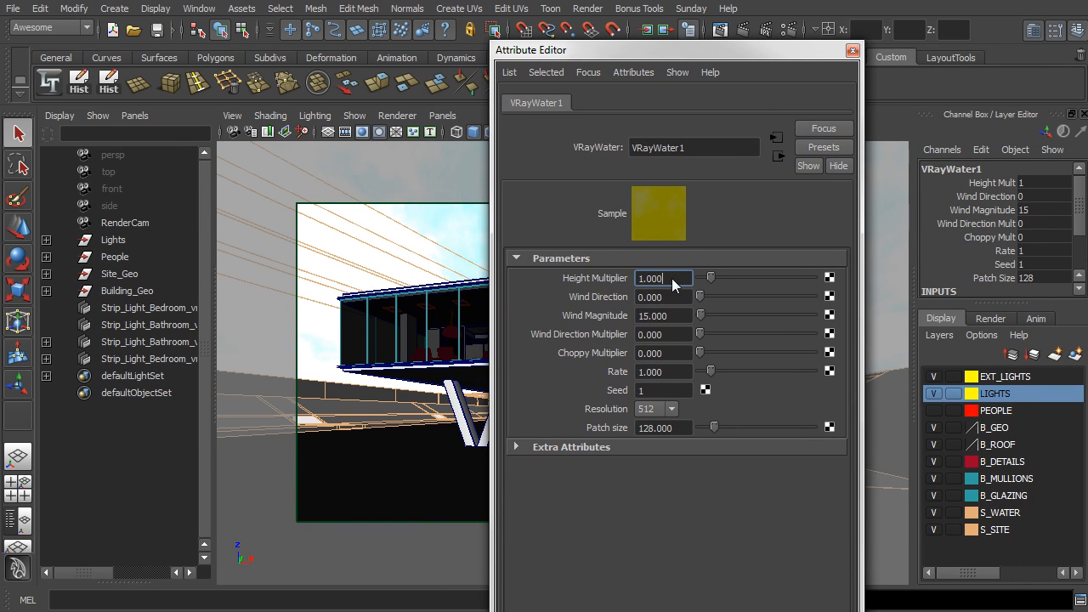
left_click_drag(702, 52, 762, 49)
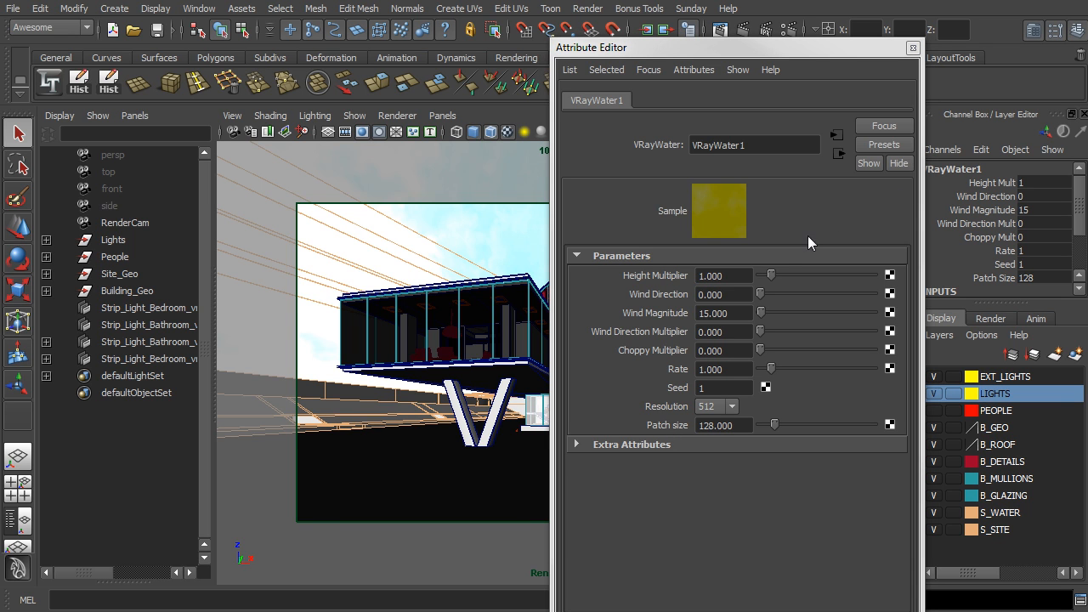
left_click_drag(739, 276, 648, 276)
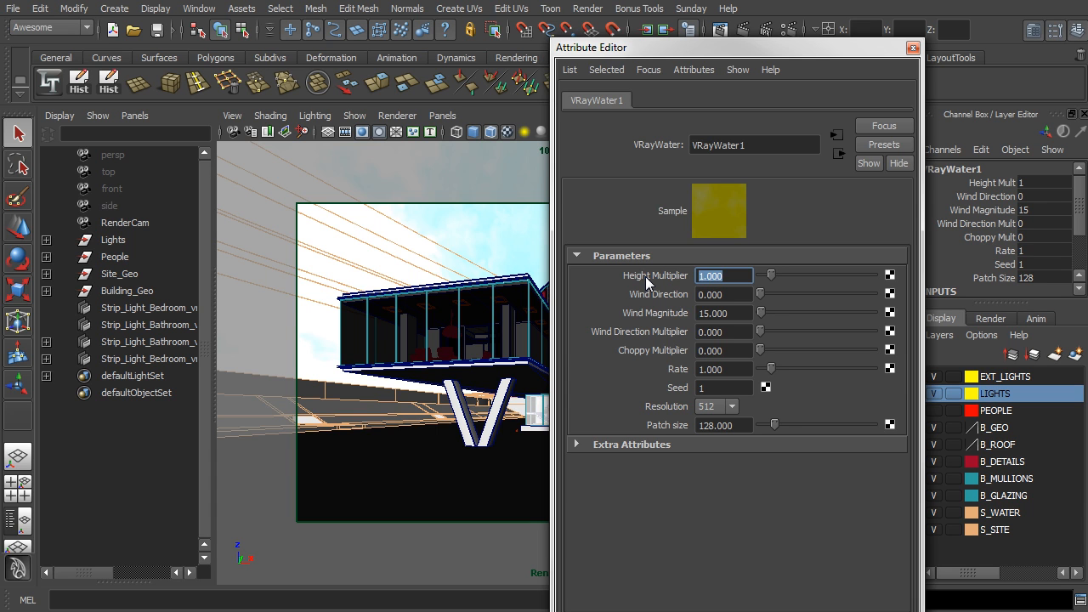
type("0.5")
key("Return")
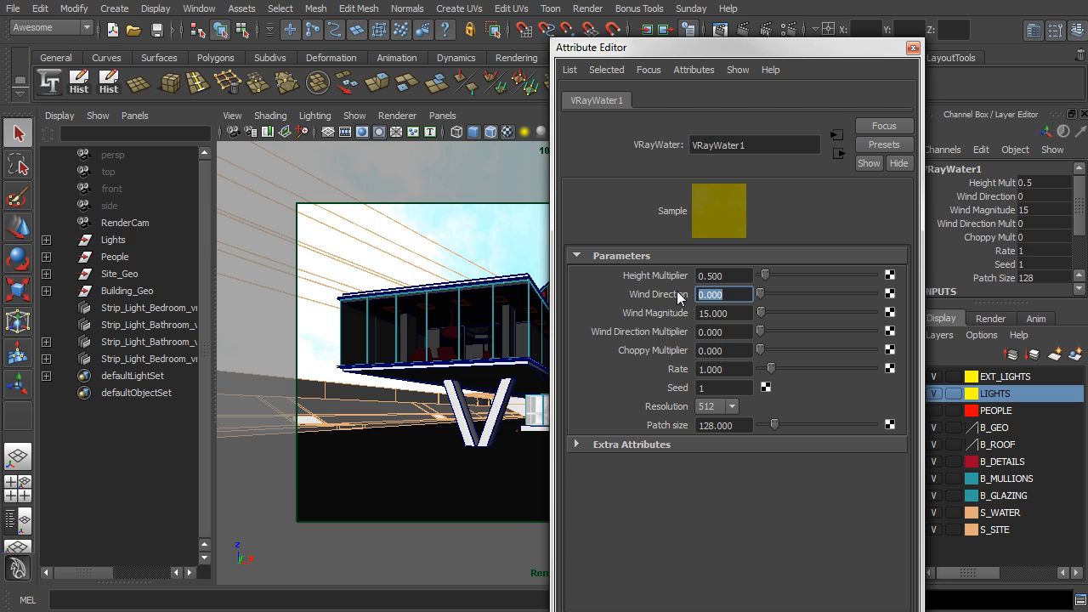
Set the VRayWater1 texture's wind direction to 10 and wind magnitude to 5
type("10")
key("Return")
key("Tab")
type("5")
key("Return")
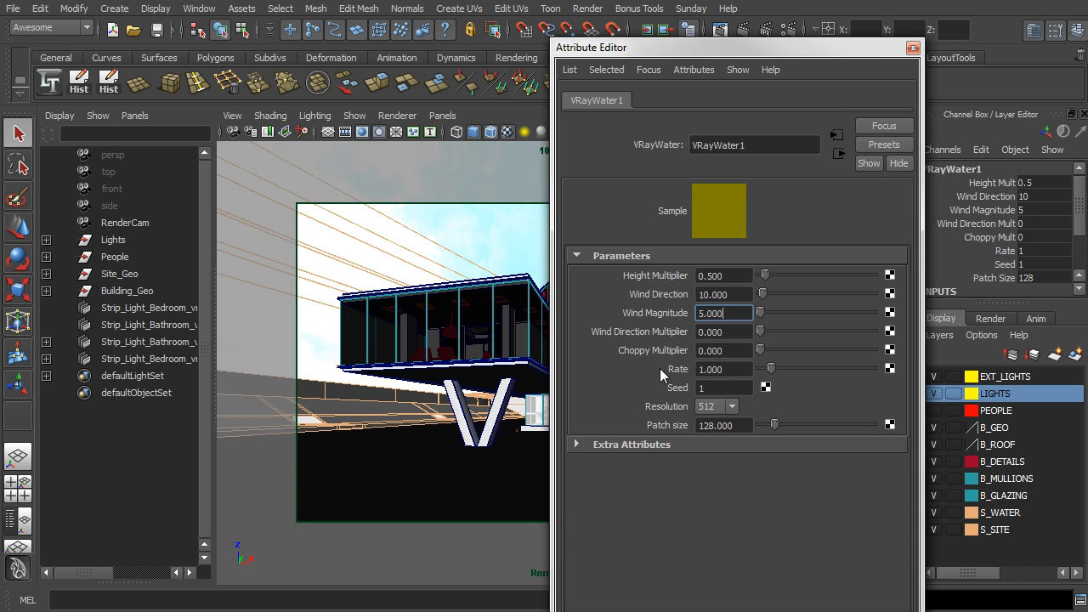
Set the VRayWater1 texture's rate to 0 and its resolution to 1024
left_click(734, 373)
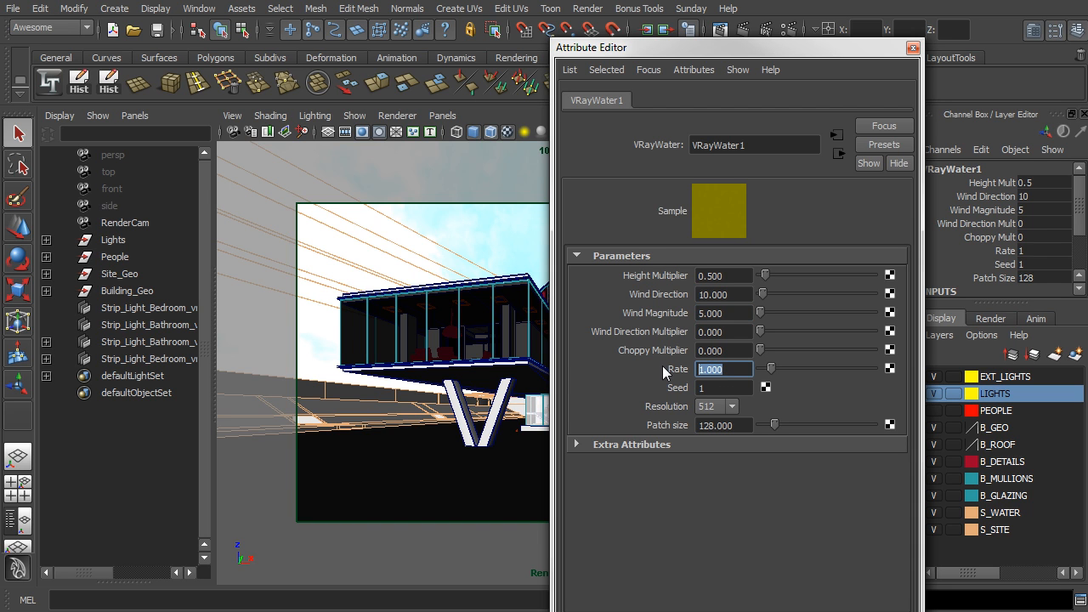
type("0")
key("Return")
left_click(723, 407)
left_click(723, 477)
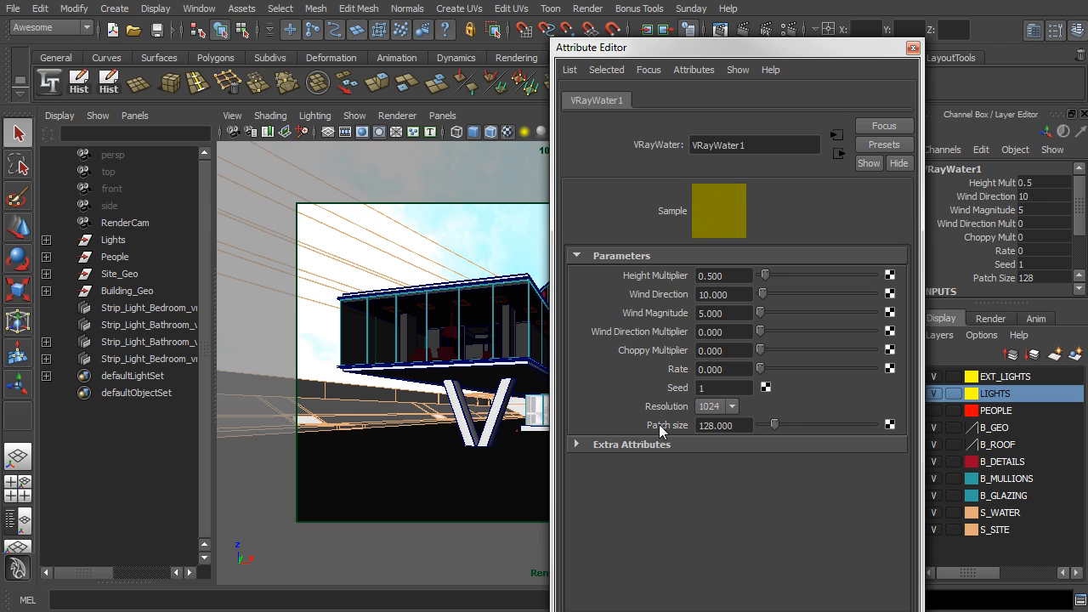
Set the VRayWater1 texture's patch size to 5000 and start a new render in the V-Ray frame buffer
left_click(745, 430)
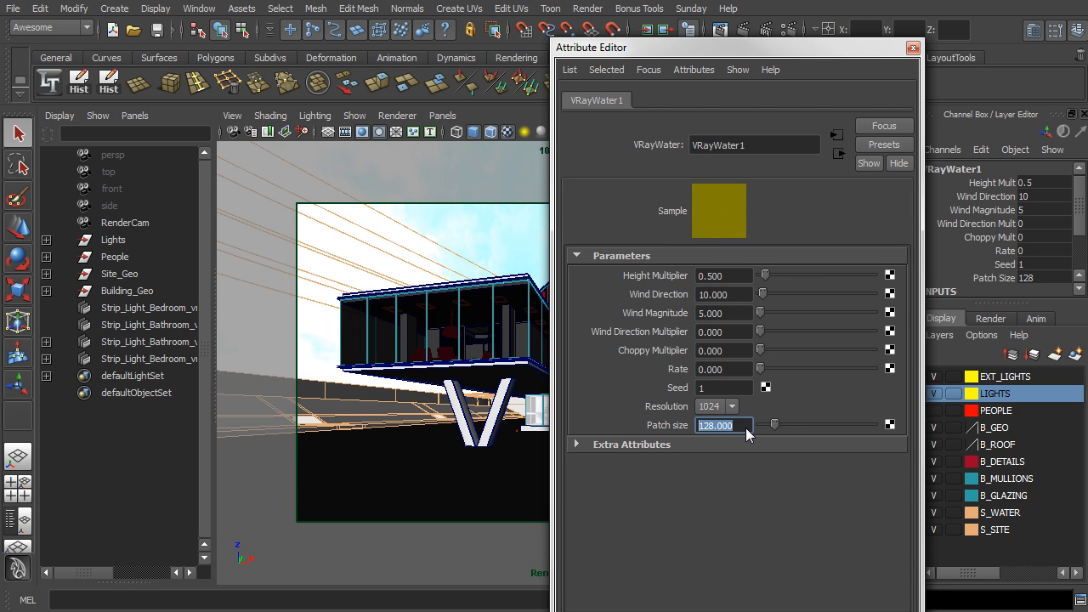
type("5000")
key("Return")
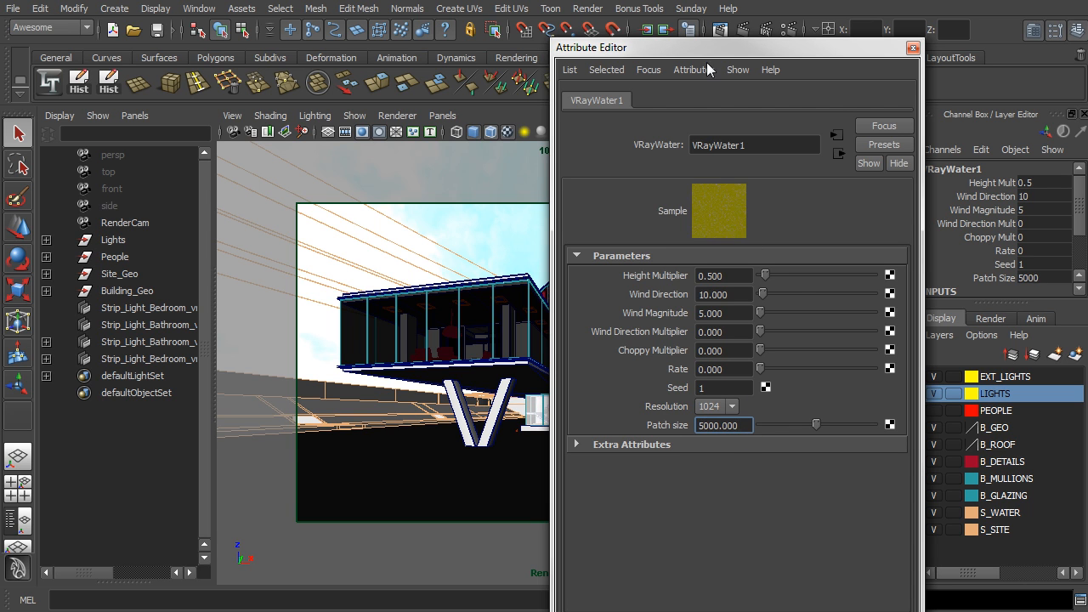
left_click_drag(709, 52, 1087, 51)
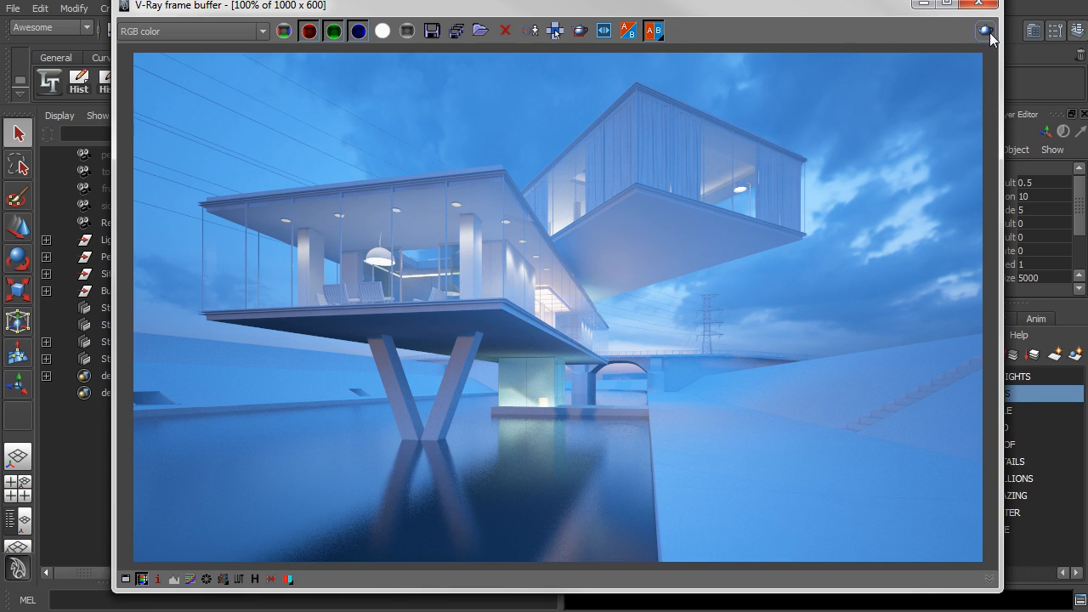
left_click(989, 34)
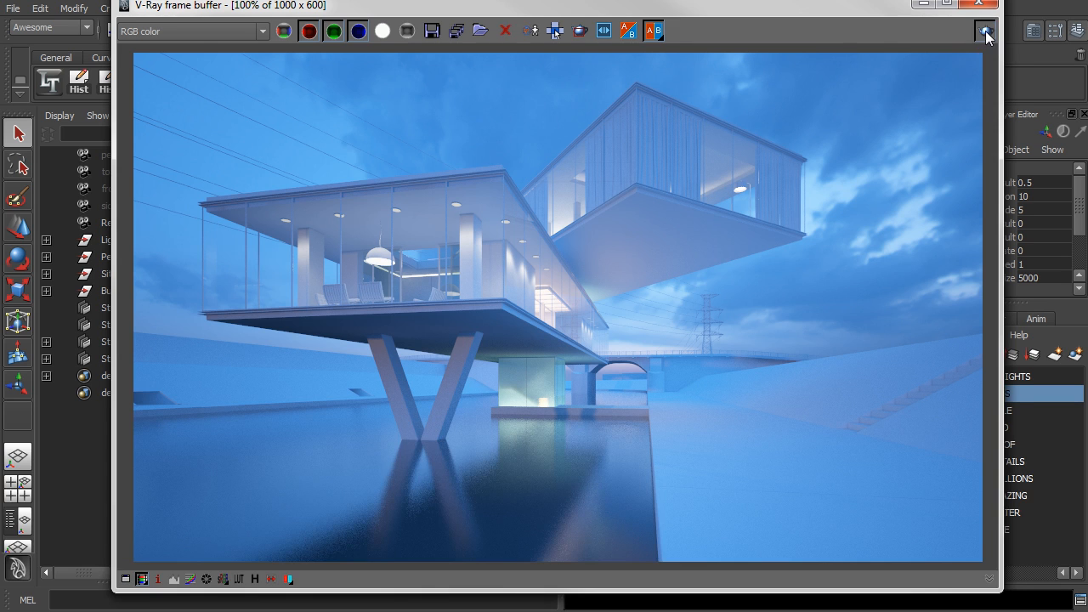